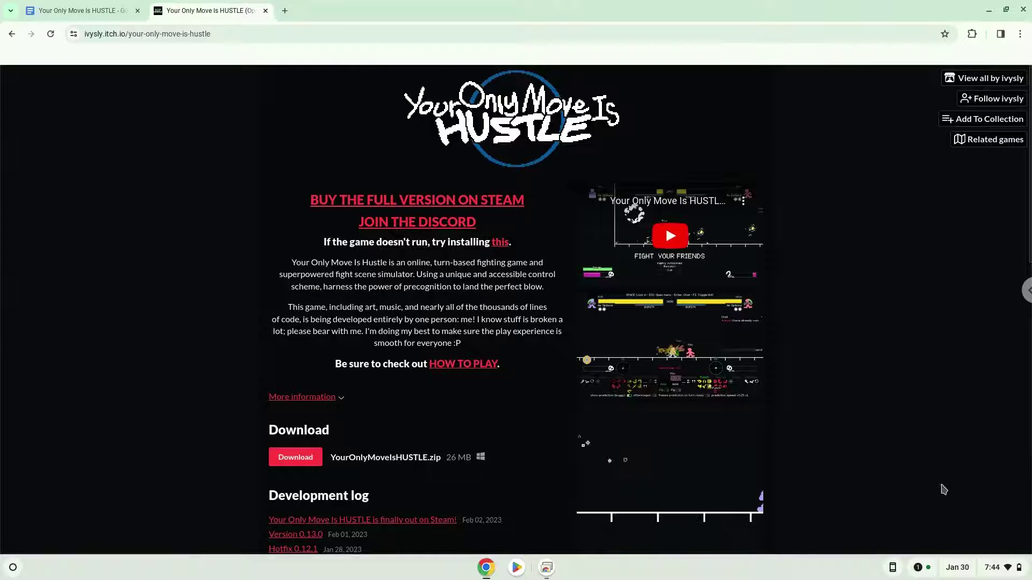
Turn on the Linux development environment under Settings > Advanced > Developers, then close the new terminal
left_click(996, 569)
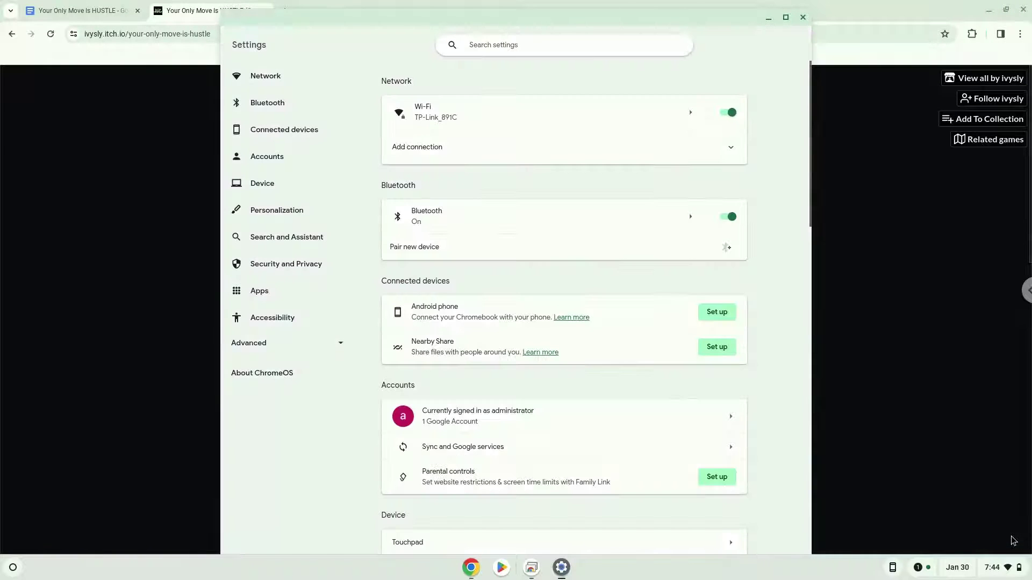
left_click(307, 344)
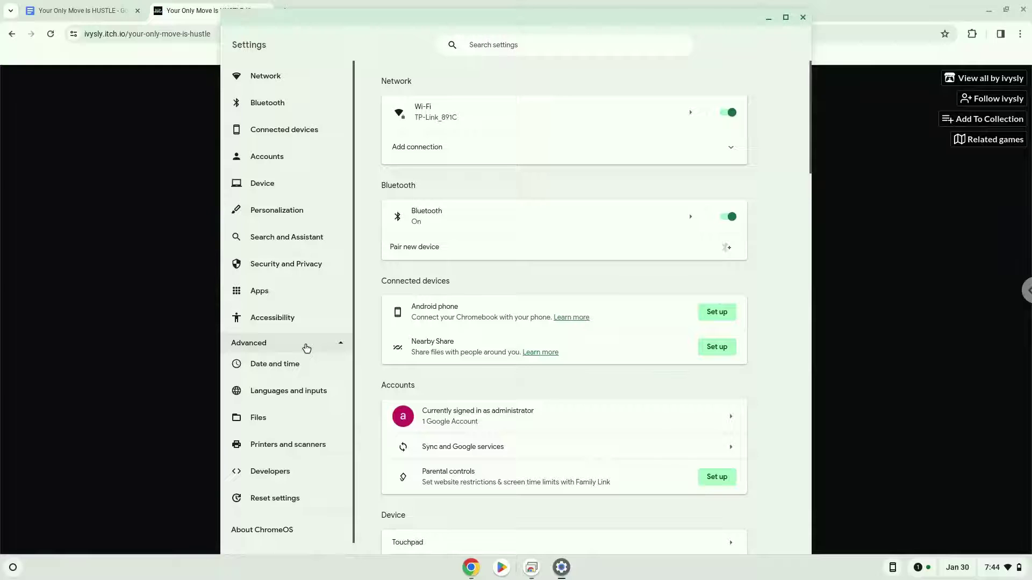
left_click(294, 473)
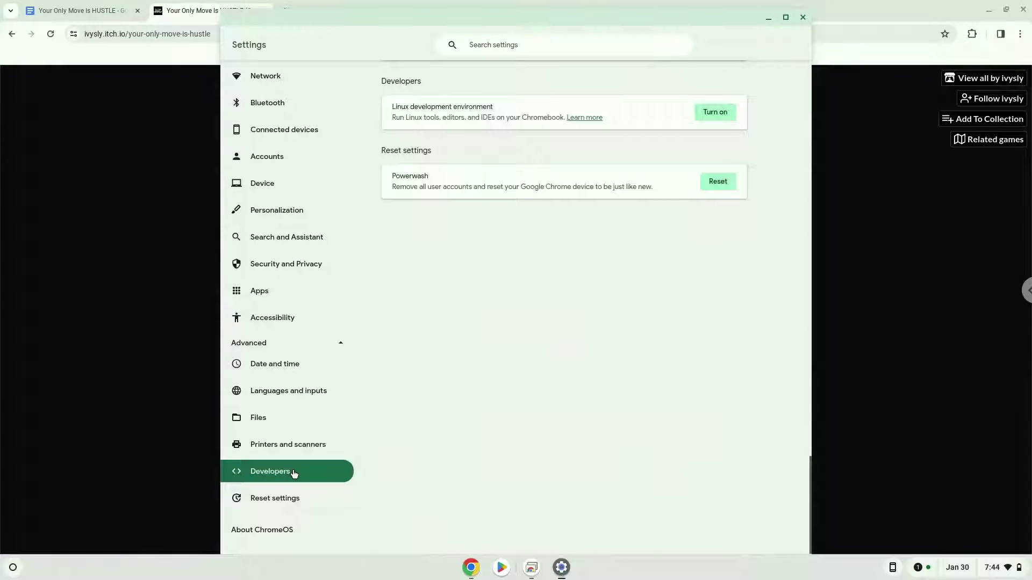
left_click(705, 114)
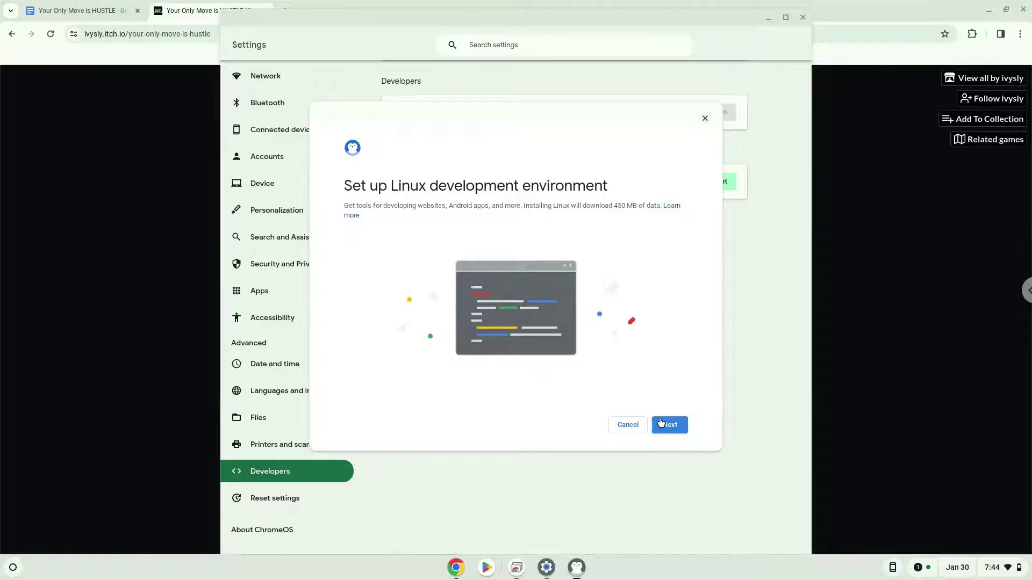
left_click(661, 422)
left_click(661, 423)
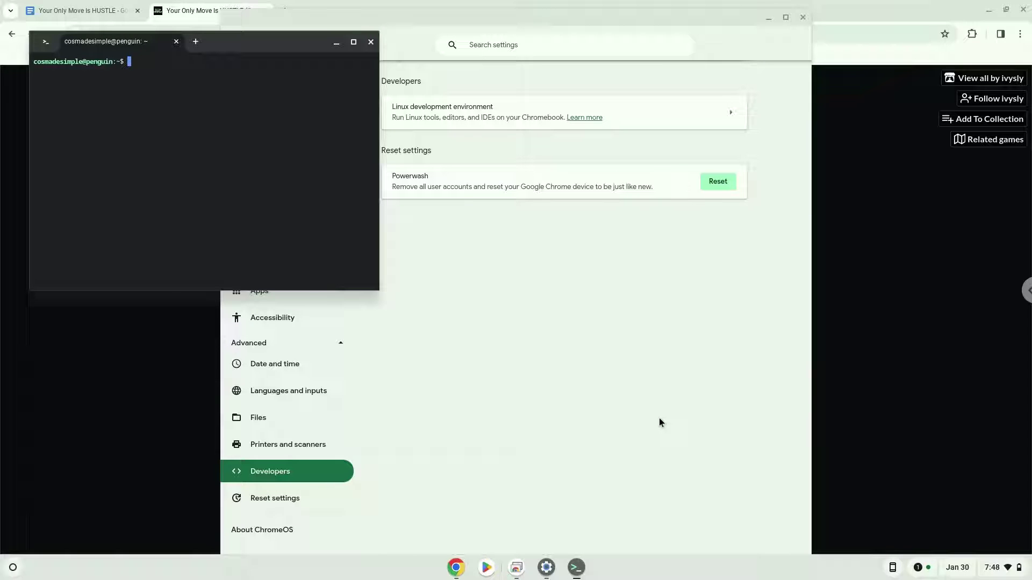
left_click(367, 46)
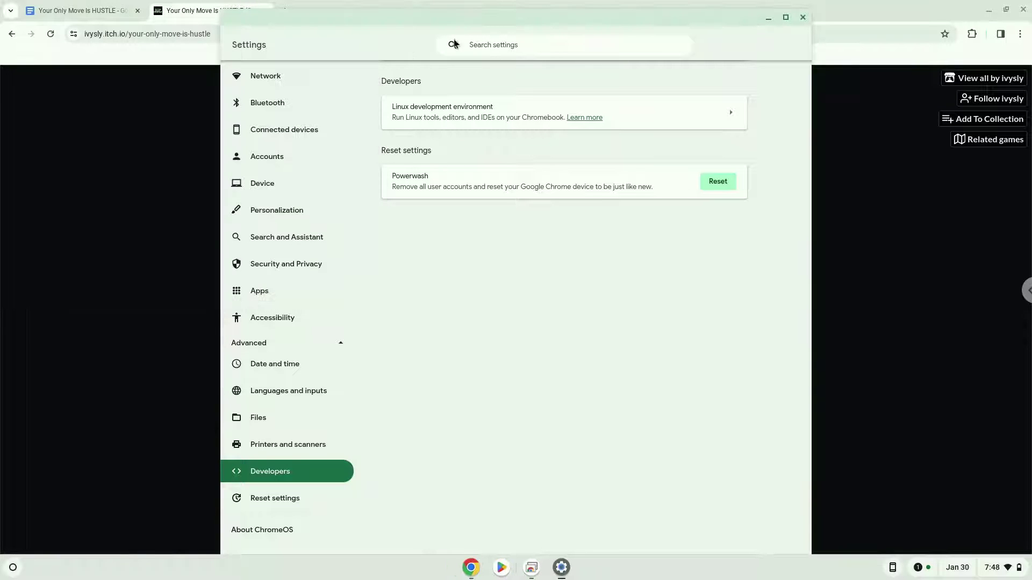
Close Settings and download YourOnlyMoveIsHUSTLE.zip from the game's itch.io page
left_click(800, 19)
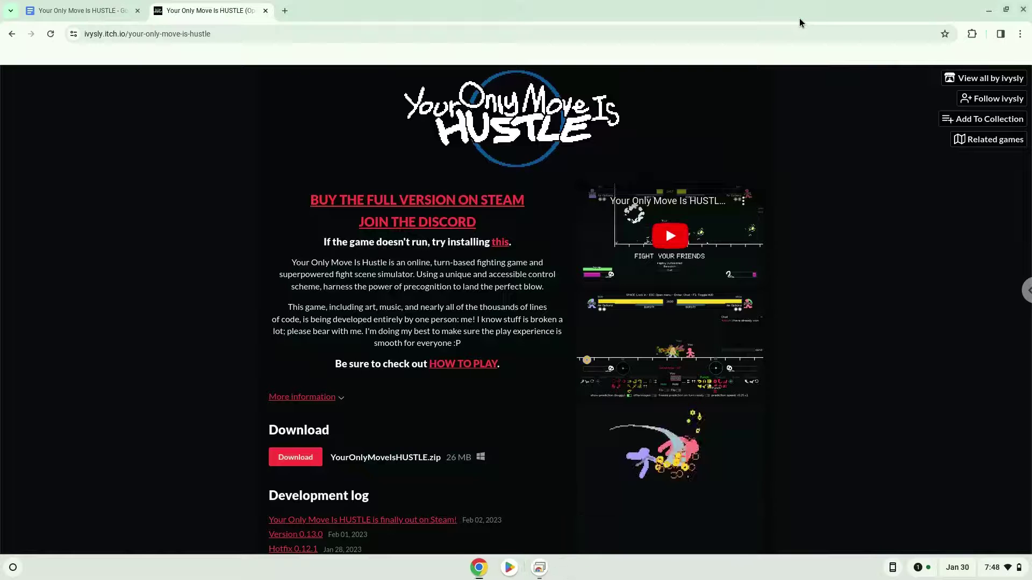
left_click(295, 457)
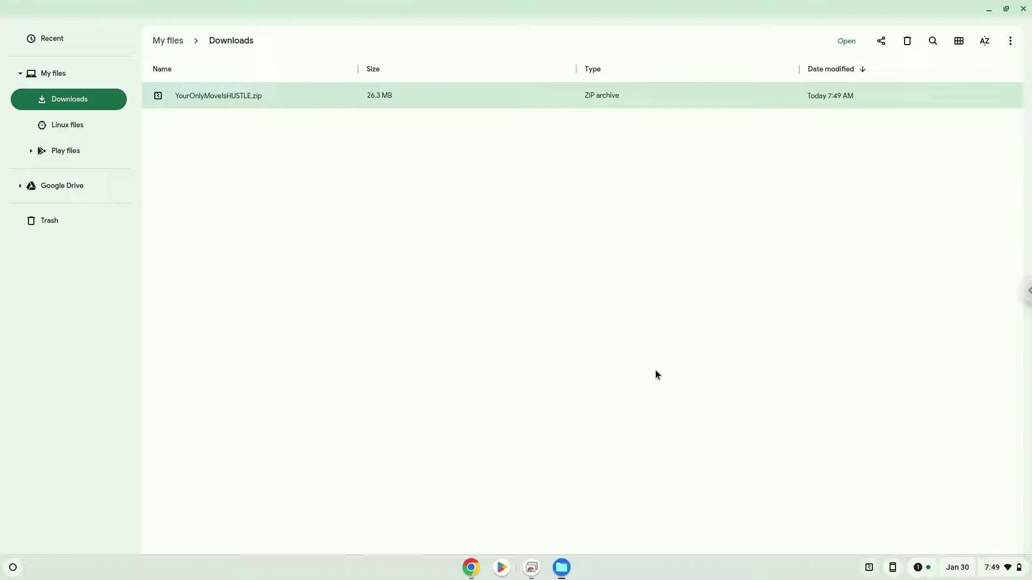
Cut YourOnlyMoveIsHUSTLE.zip from Downloads, paste it into Linux files, and close Files
right_click(245, 101)
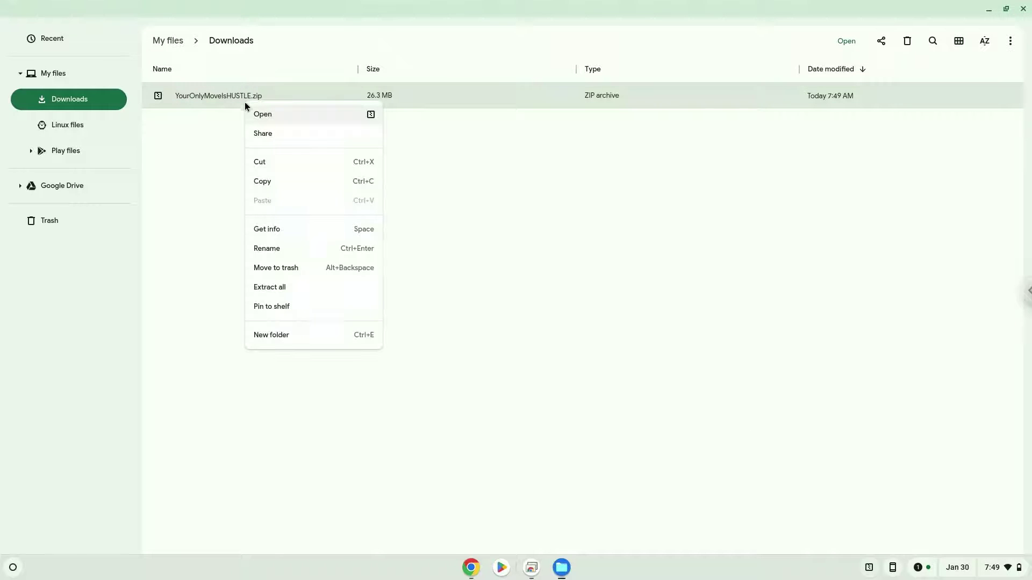
left_click(258, 161)
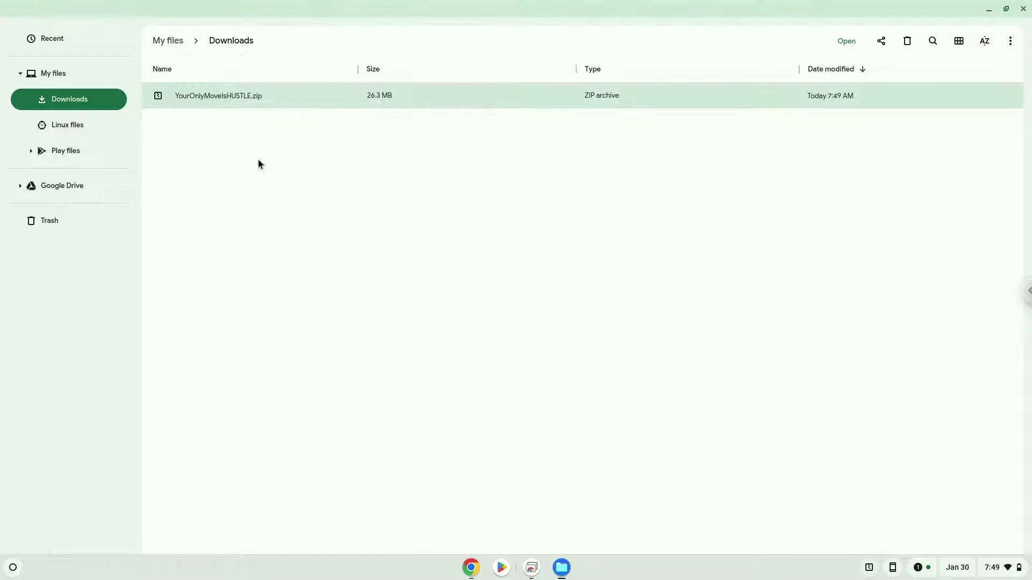
left_click(100, 130)
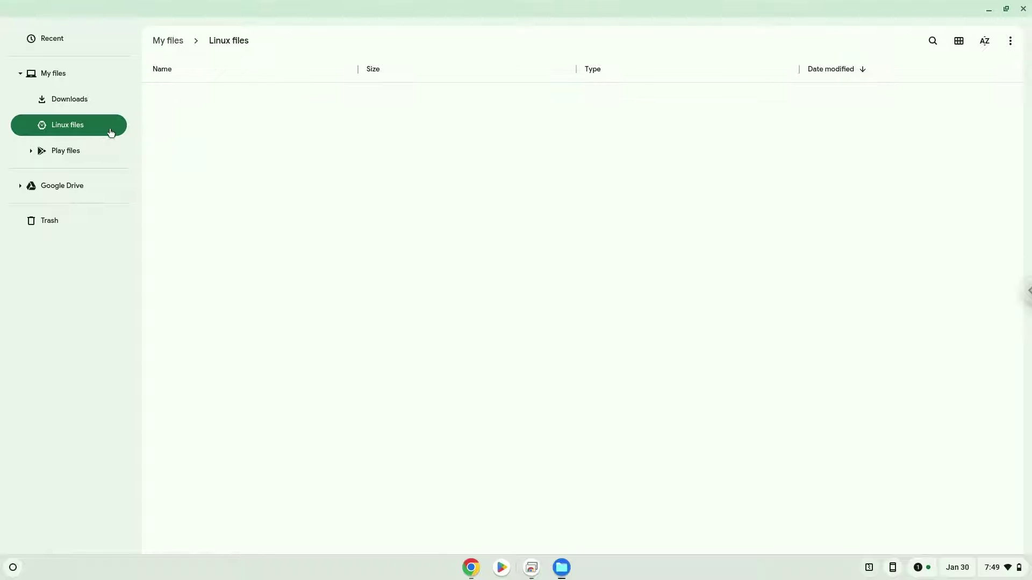
right_click(253, 171)
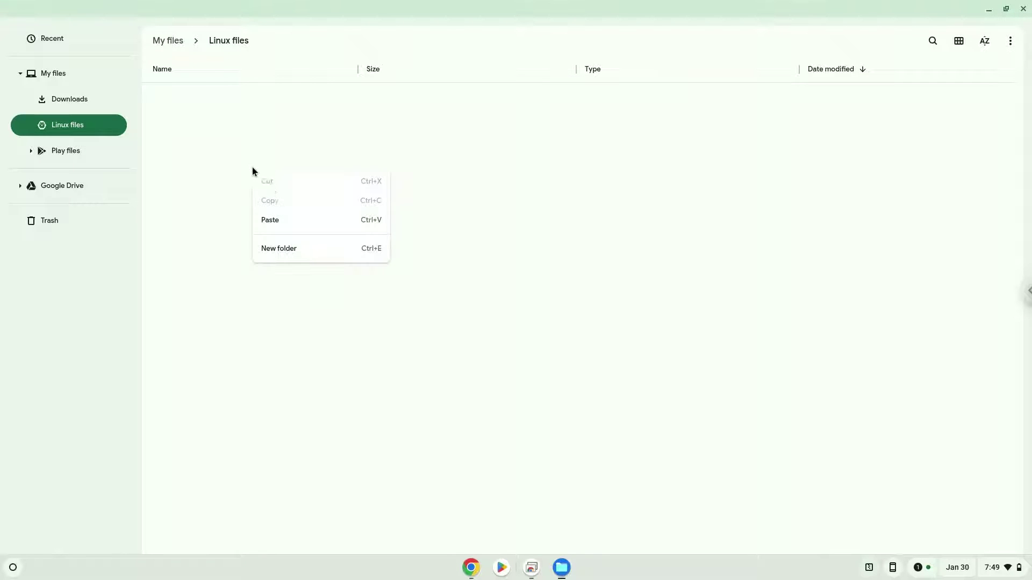
left_click(288, 219)
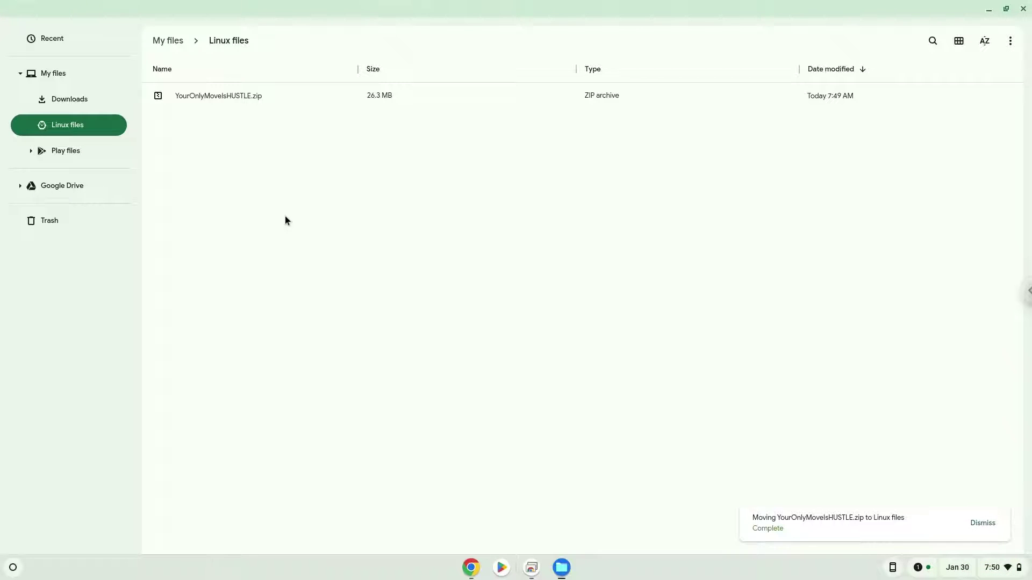
left_click(1023, 10)
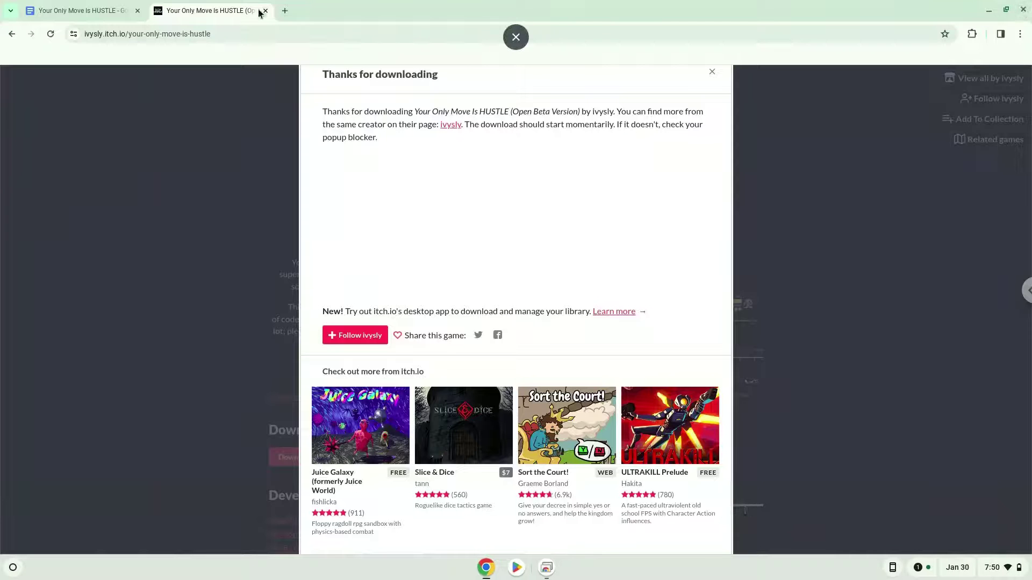
Copy the 'sudo dpkg --add-architecture i386' line from the install-notes document
left_click(86, 17)
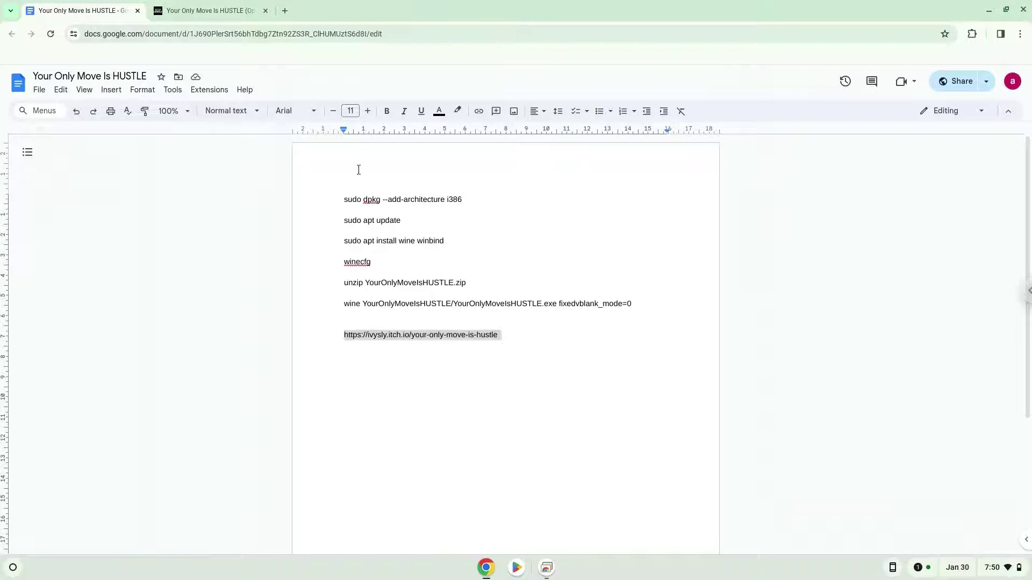
triple_click(404, 199)
right_click(404, 202)
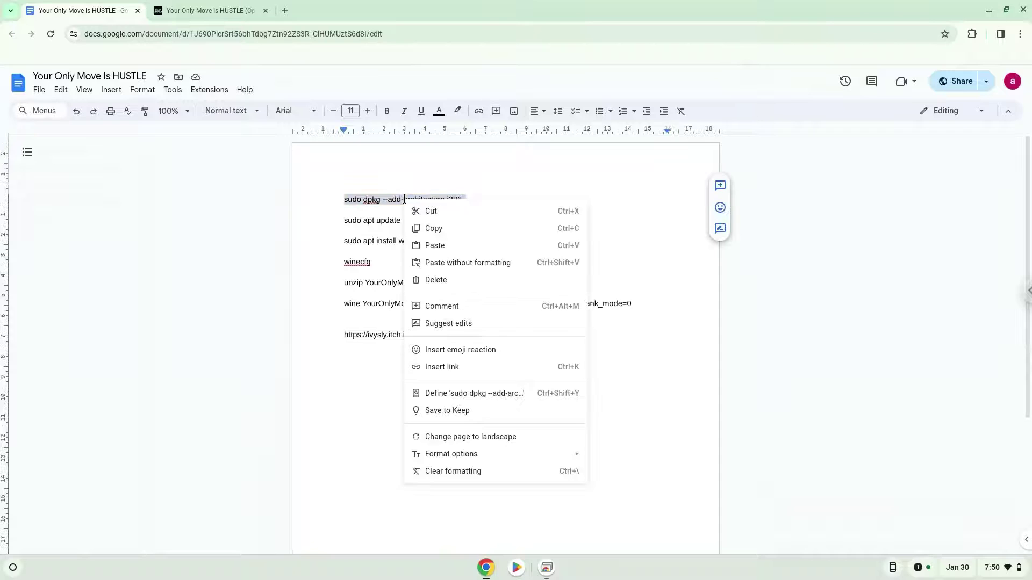
left_click(434, 229)
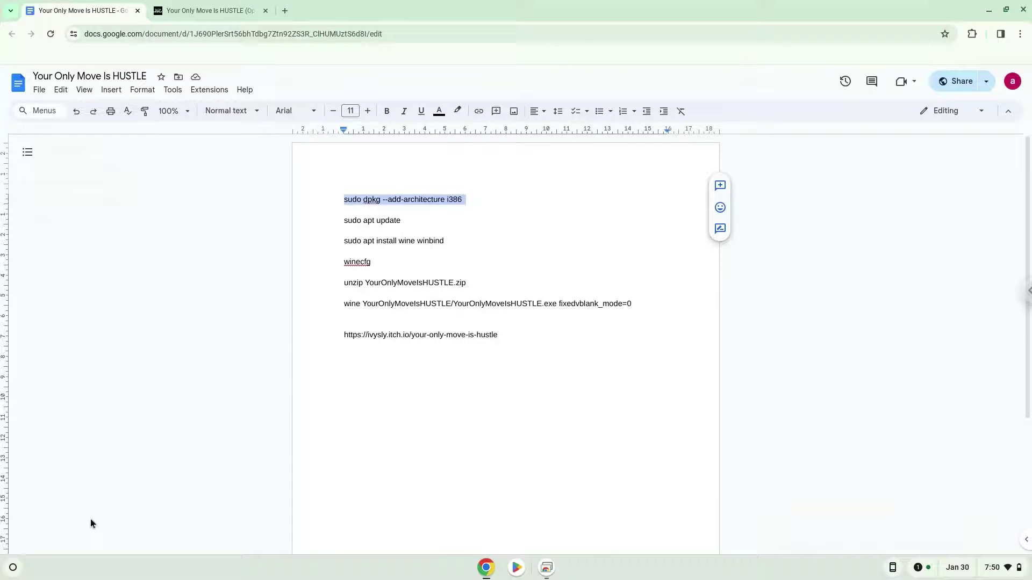
Open a maximized penguin Terminal, paste the i386 architecture command, and return to the notes
left_click(15, 568)
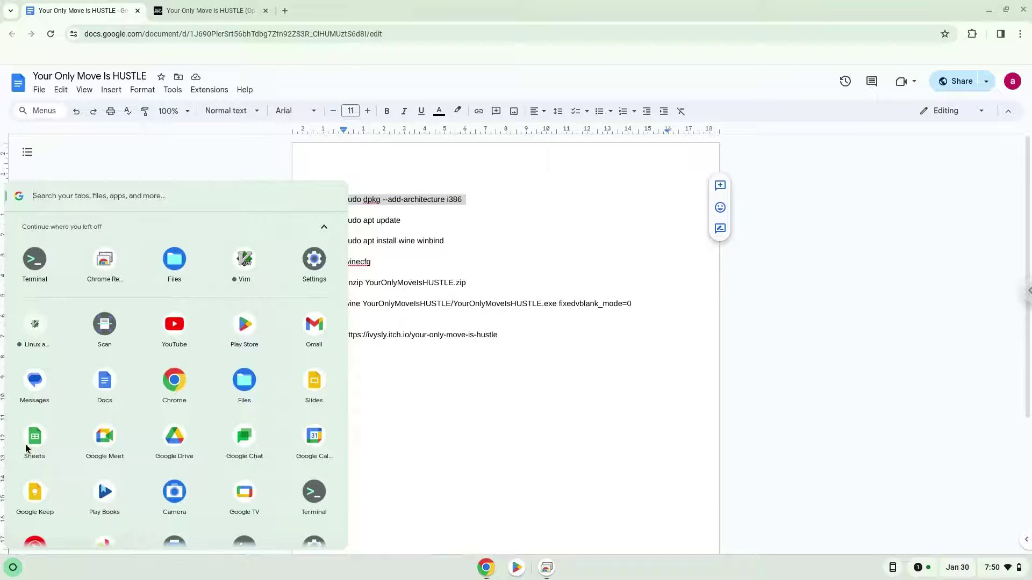
left_click(24, 267)
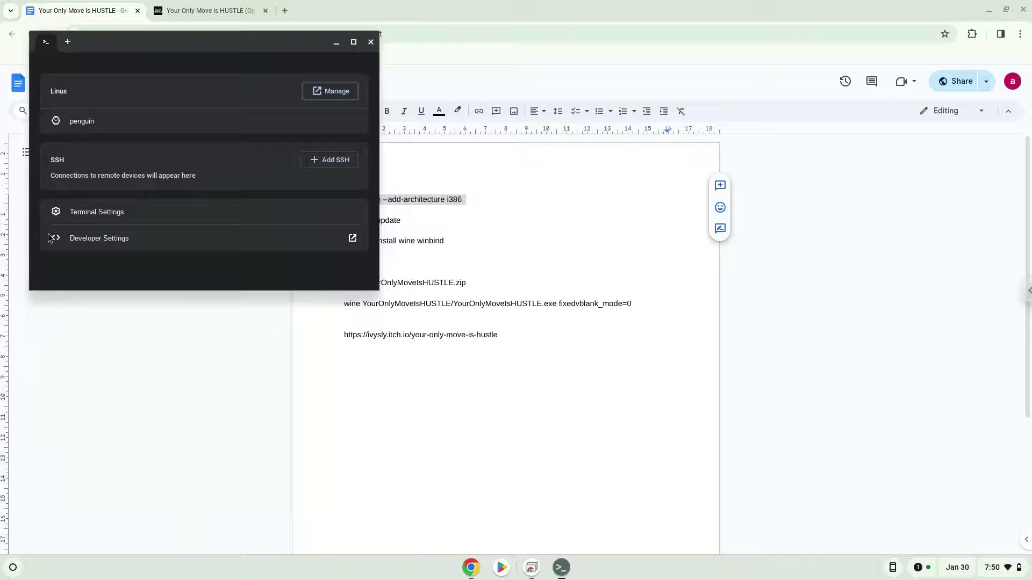
double_click(213, 41)
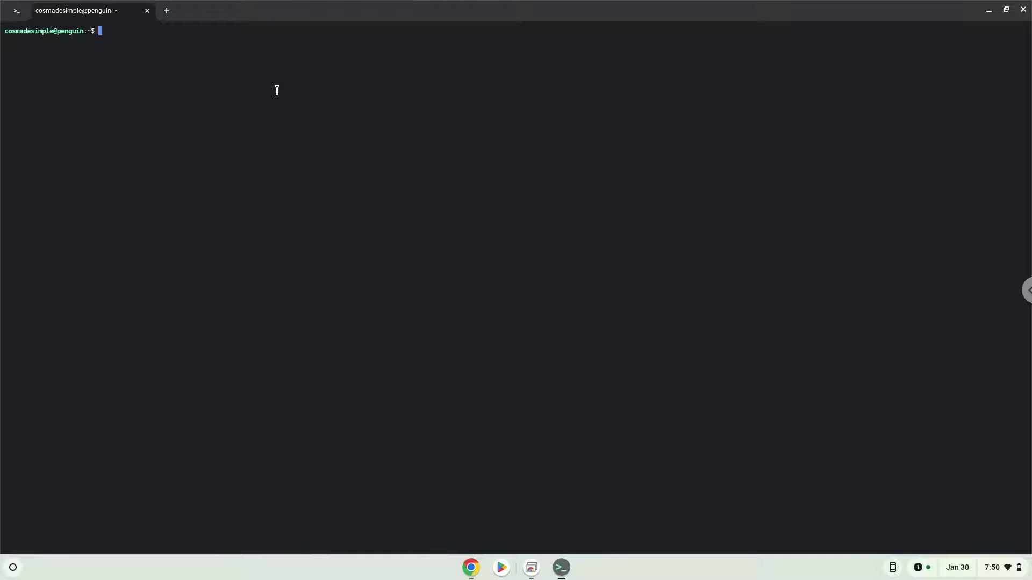
key("ctrl+shift+v")
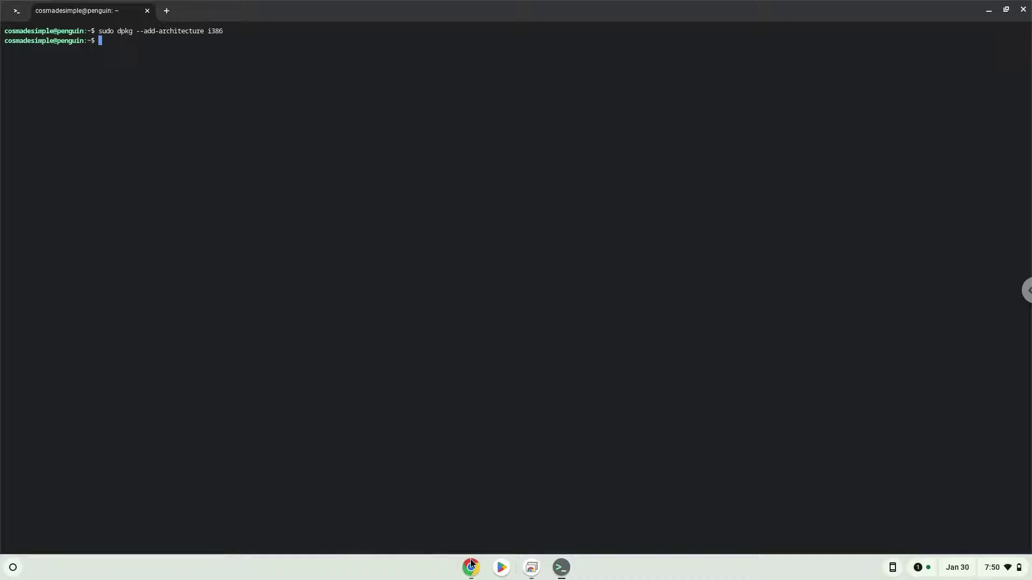
left_click(471, 566)
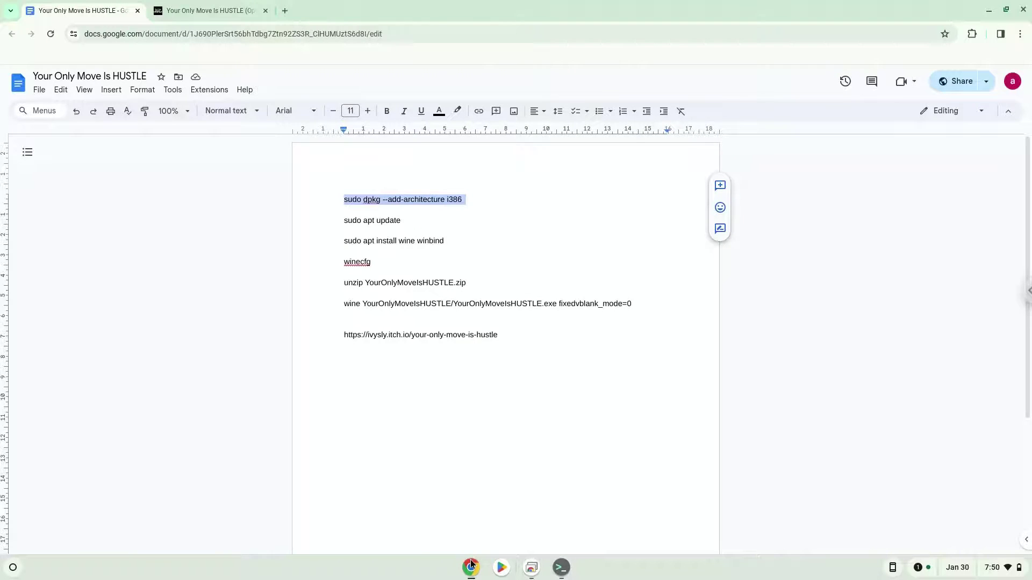
Copy 'sudo apt update' from the notes and run it in the terminal
triple_click(366, 221)
right_click(365, 222)
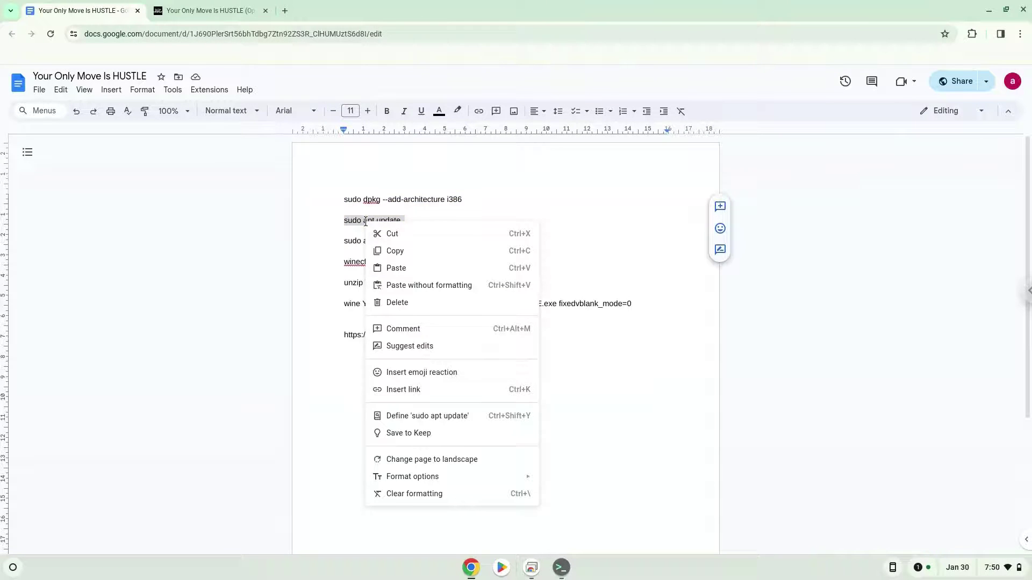
left_click(392, 251)
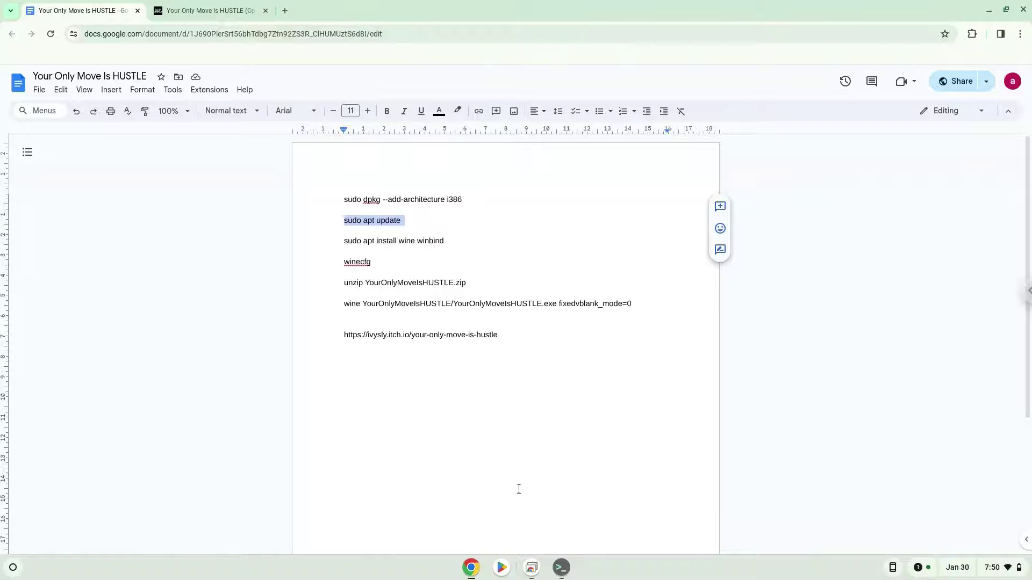
left_click(560, 567)
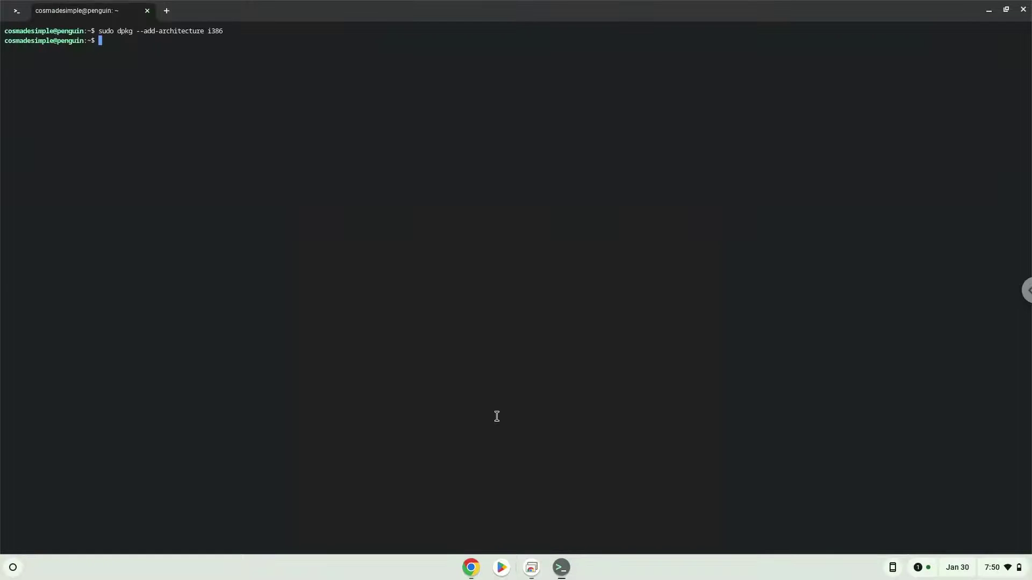
key("ctrl+shift+v")
key("Return")
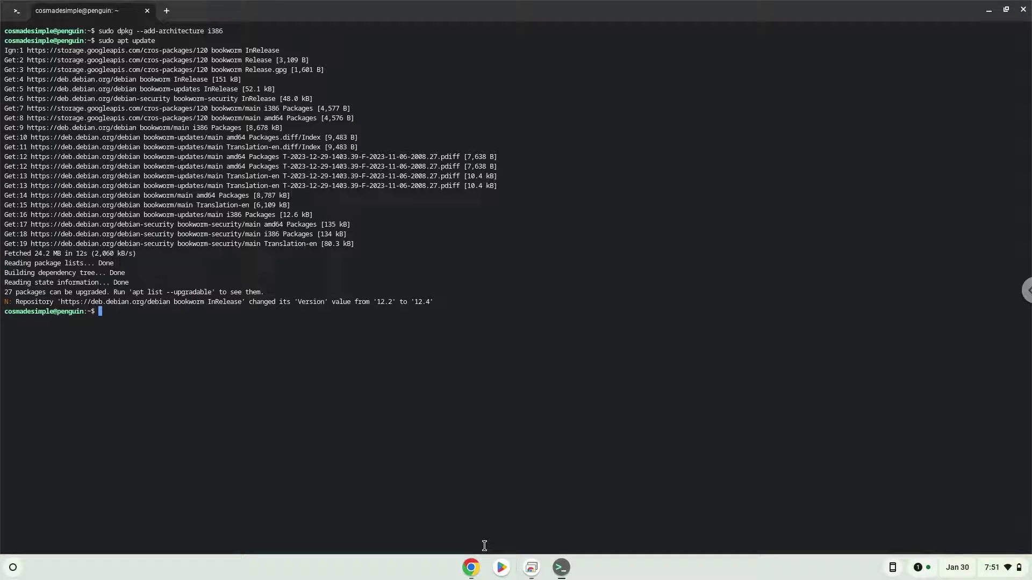
Back in the notes, select the 'sudo apt install wine winbind' line
left_click(471, 568)
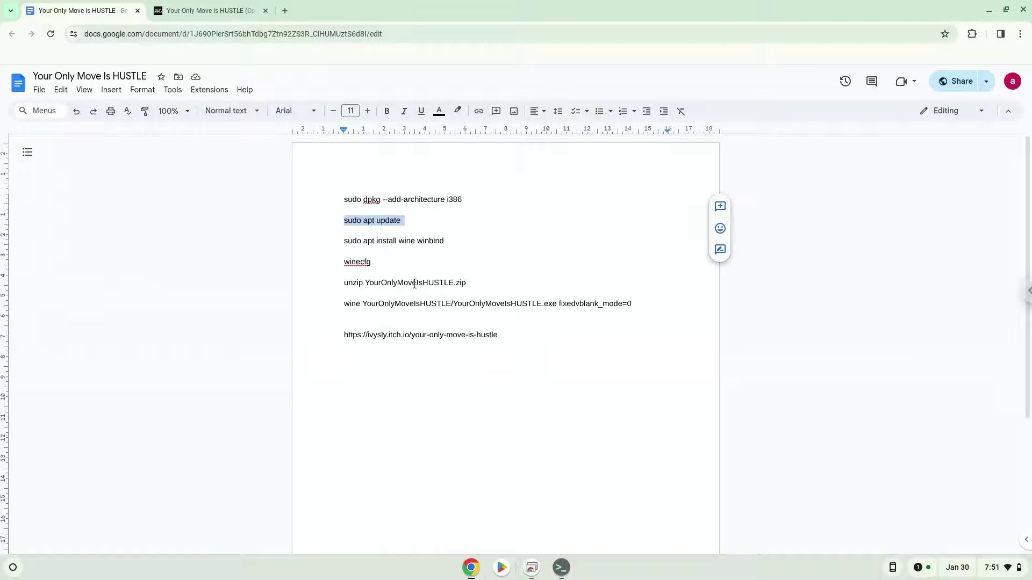
triple_click(407, 243)
right_click(407, 244)
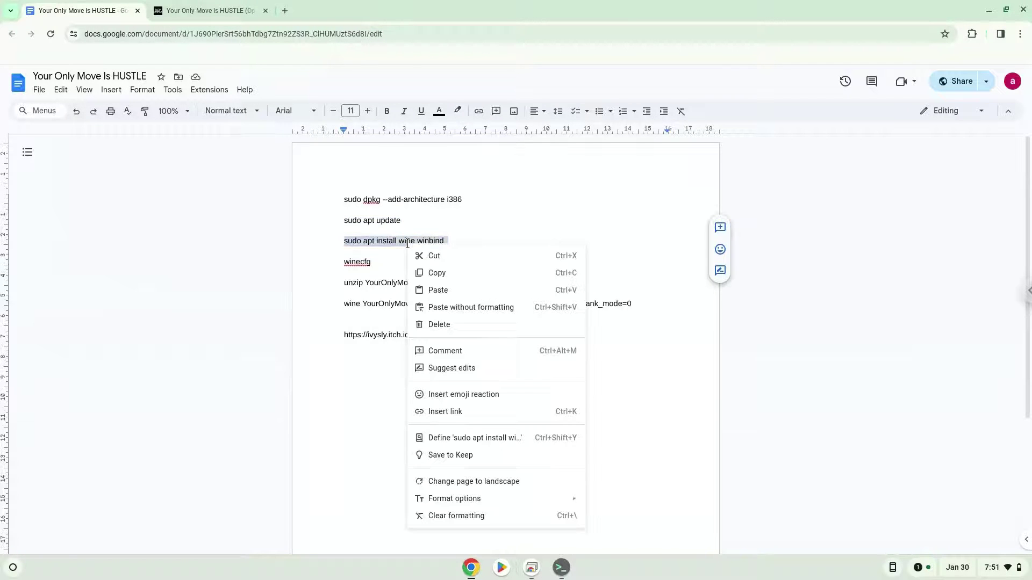
Copy 'sudo apt install wine winbind' into the terminal and confirm installing the packages
left_click(434, 273)
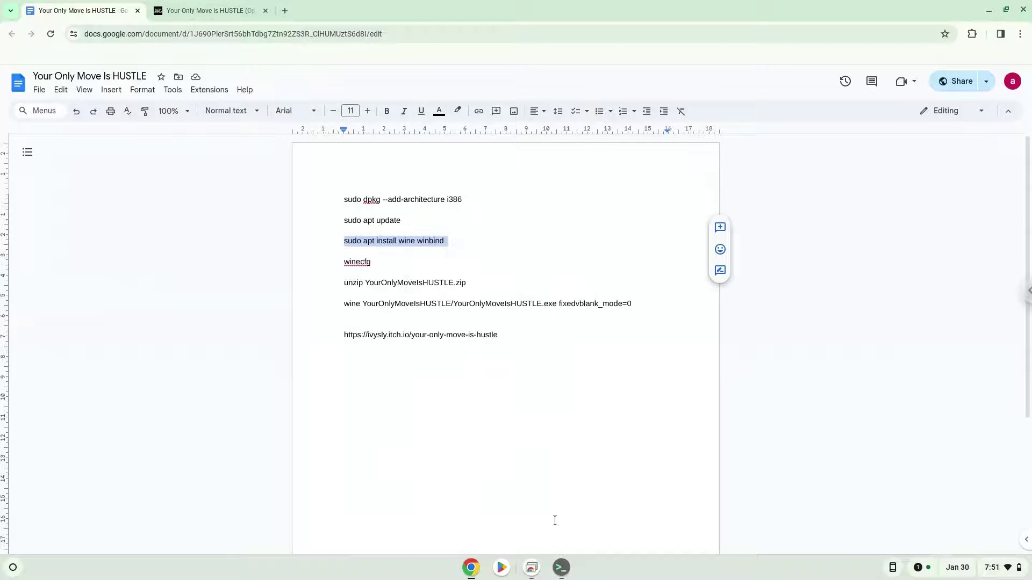
left_click(557, 566)
key("ctrl+shift+v")
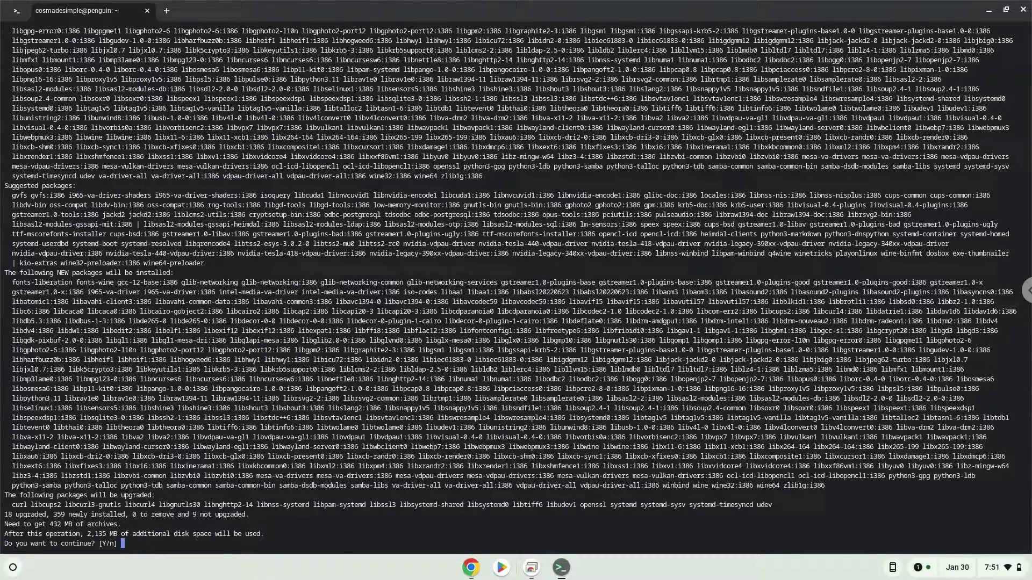
key("Return")
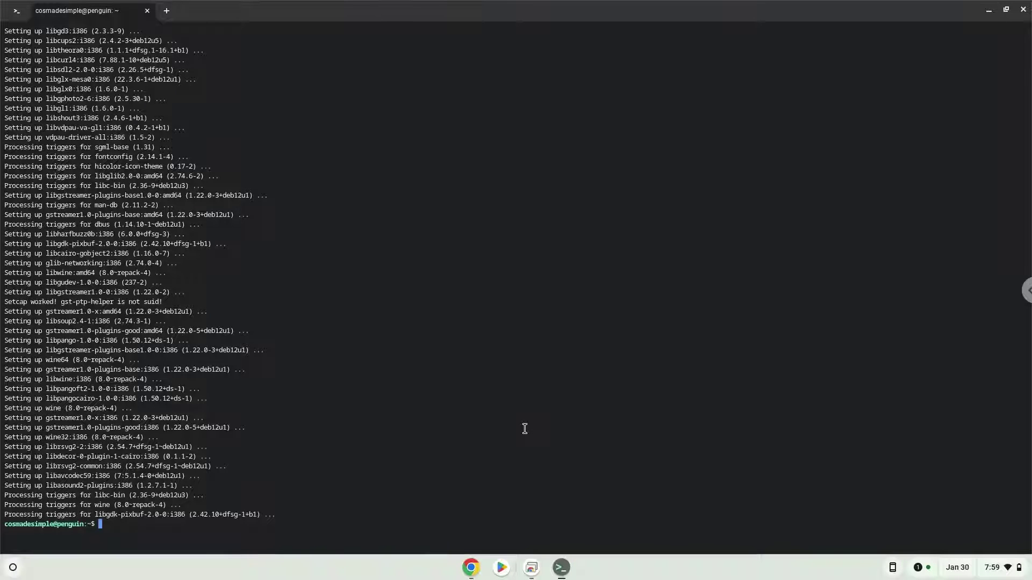
Copy 'winecfg' from the notes, run it in the terminal, and dismiss the sharing prompt
left_click(469, 567)
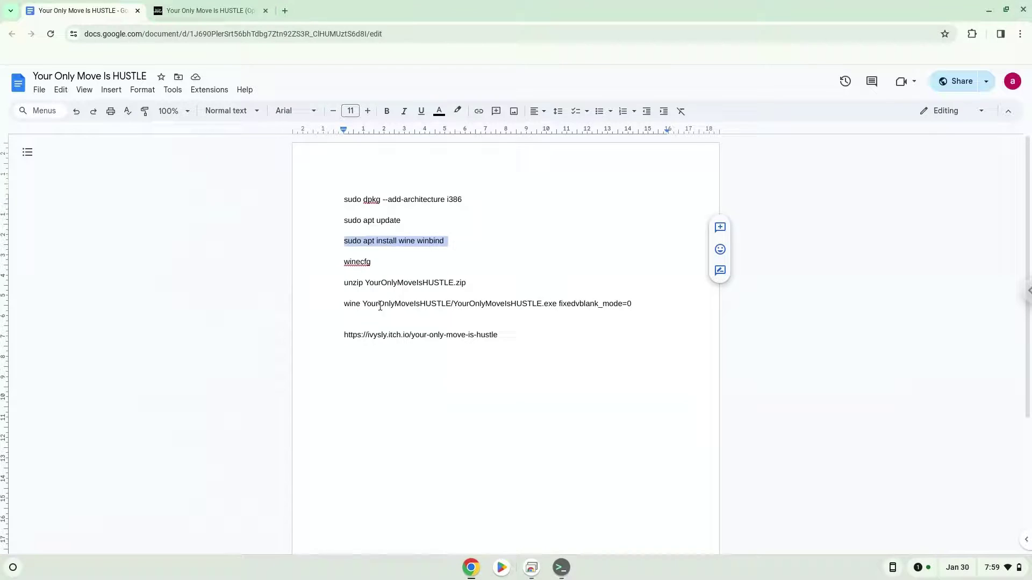
double_click(354, 262)
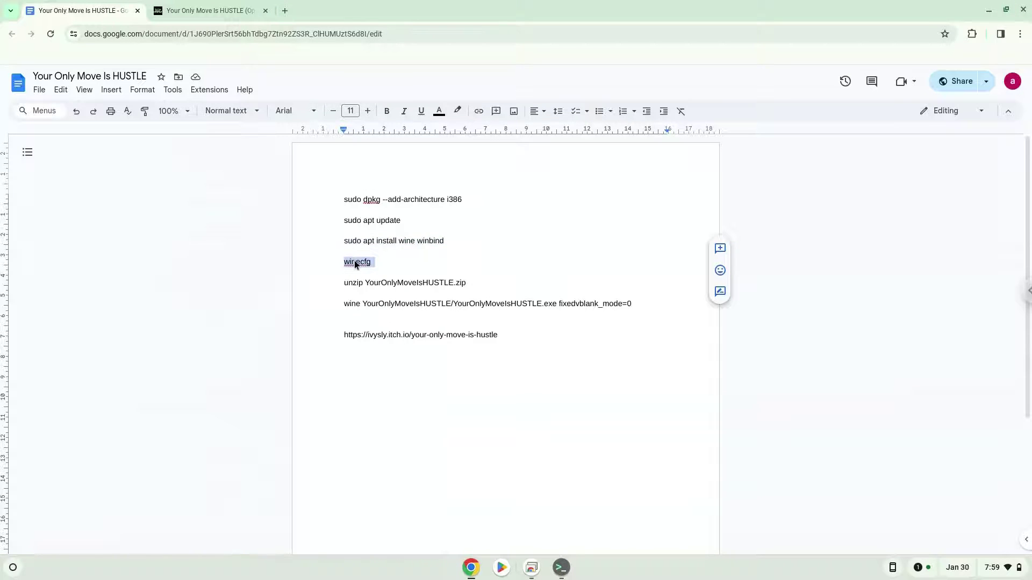
right_click(354, 262)
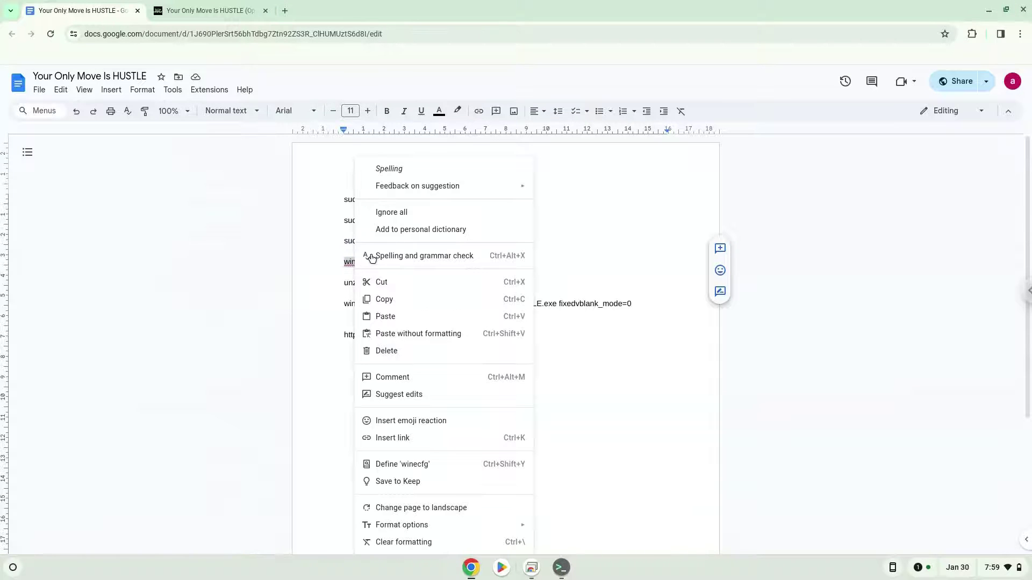
left_click(386, 300)
left_click(561, 567)
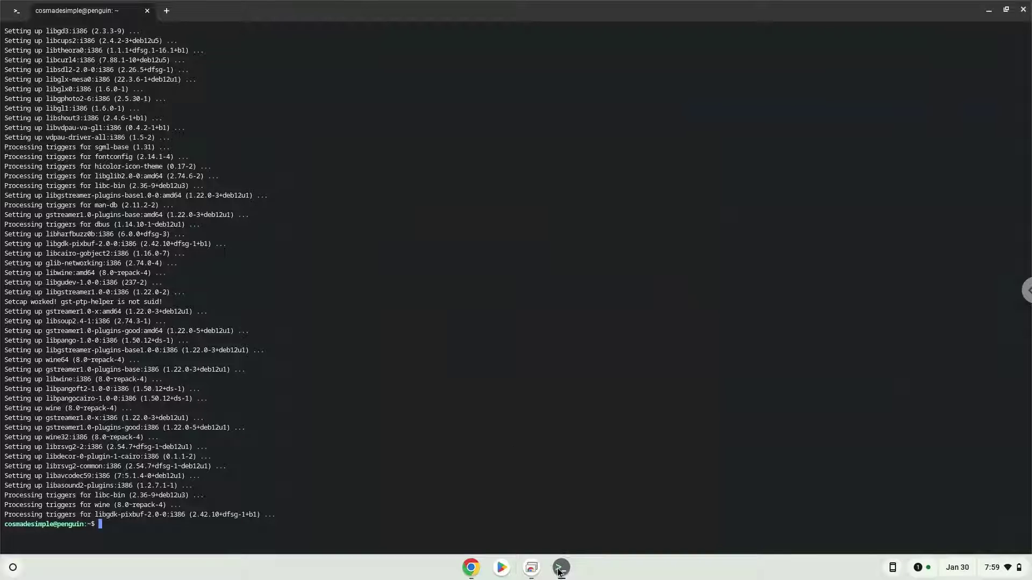
key("ctrl+shift+v")
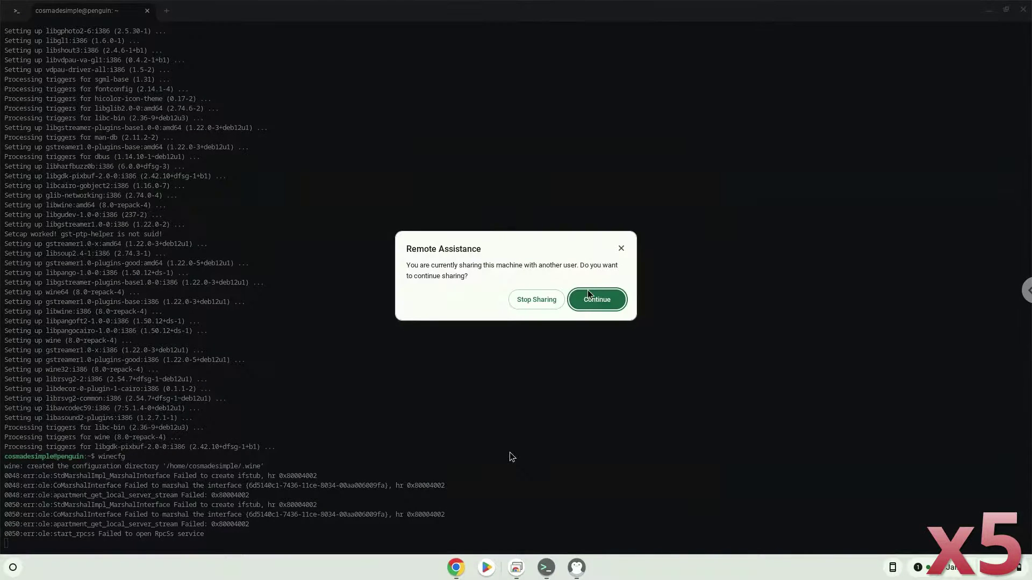
key("Return")
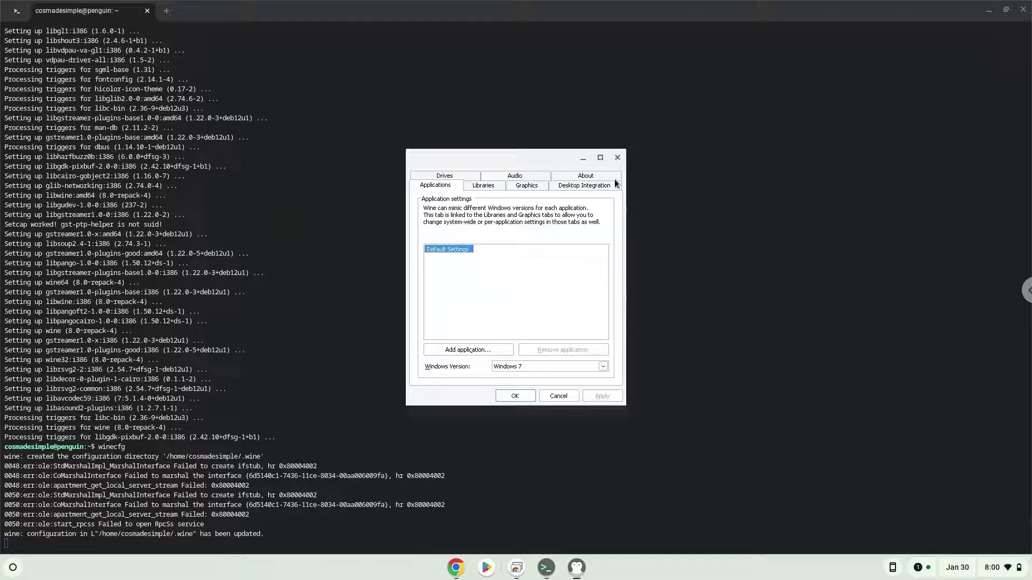
Close Wine configuration, then copy the unzip command for YourOnlyMoveIsHUSTLE.zip and run it in Terminal
left_click(616, 158)
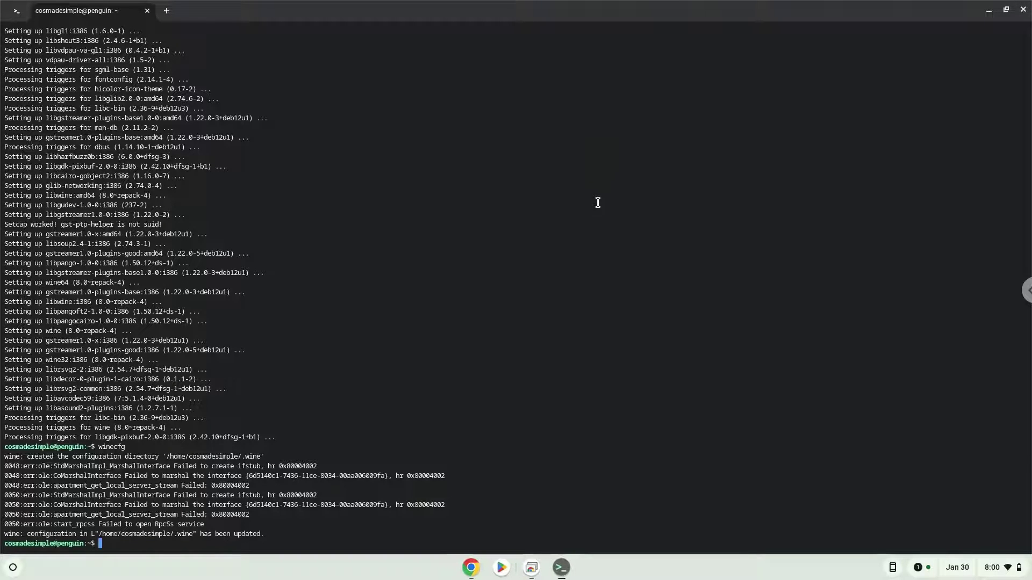
left_click(472, 565)
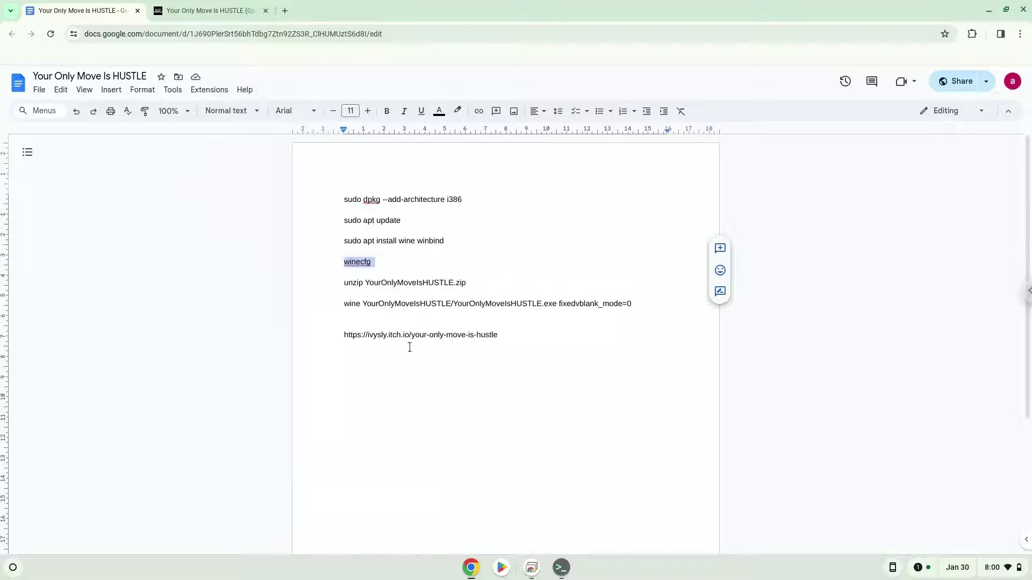
triple_click(402, 281)
right_click(402, 282)
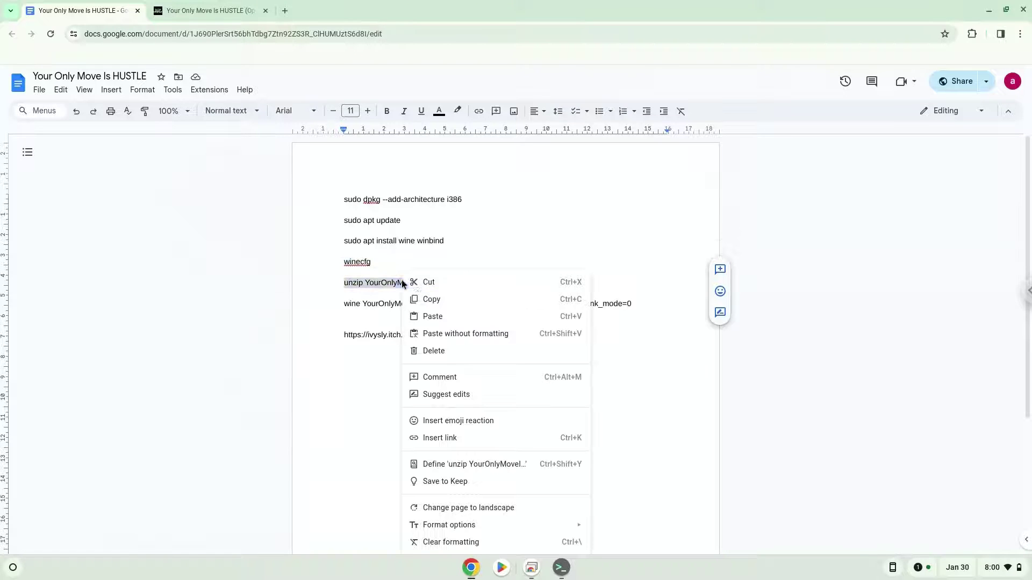
left_click(425, 297)
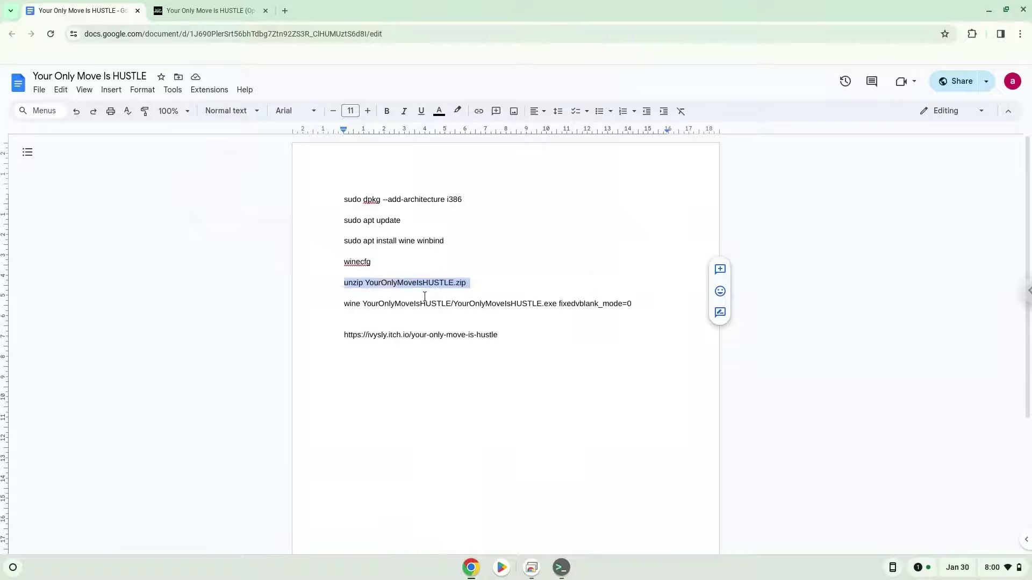
left_click(561, 567)
key("ctrl+shift+v")
key("Return")
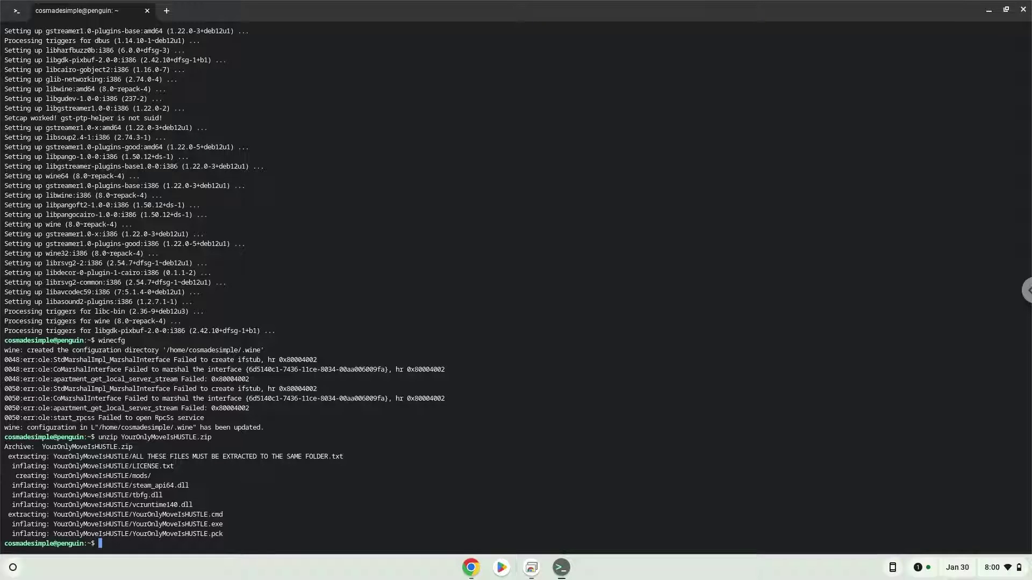
Run the copied wine launch command with fixedvblank_mode=0, then minimize Terminal and Chrome
left_click(471, 568)
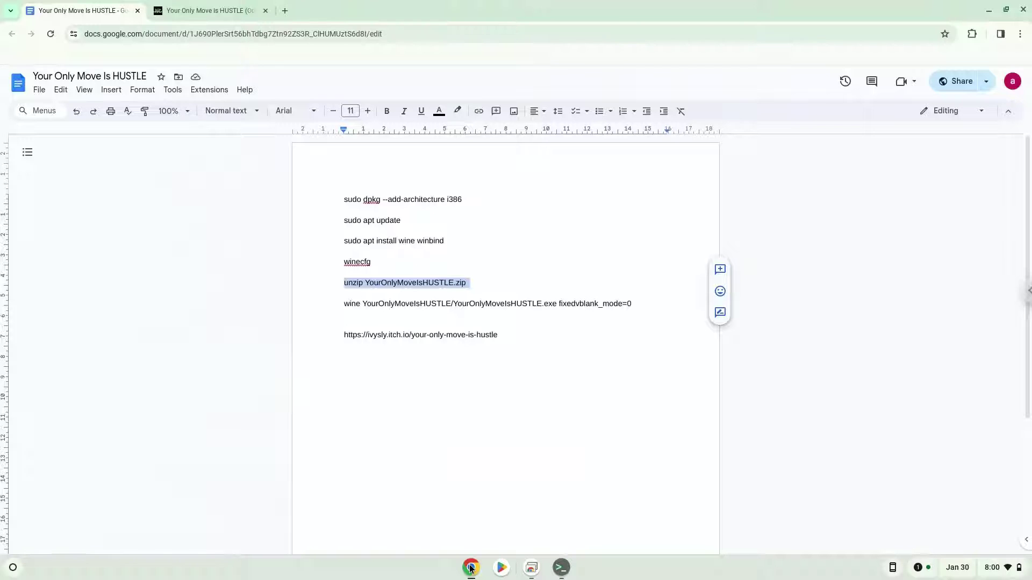
triple_click(484, 302)
right_click(486, 304)
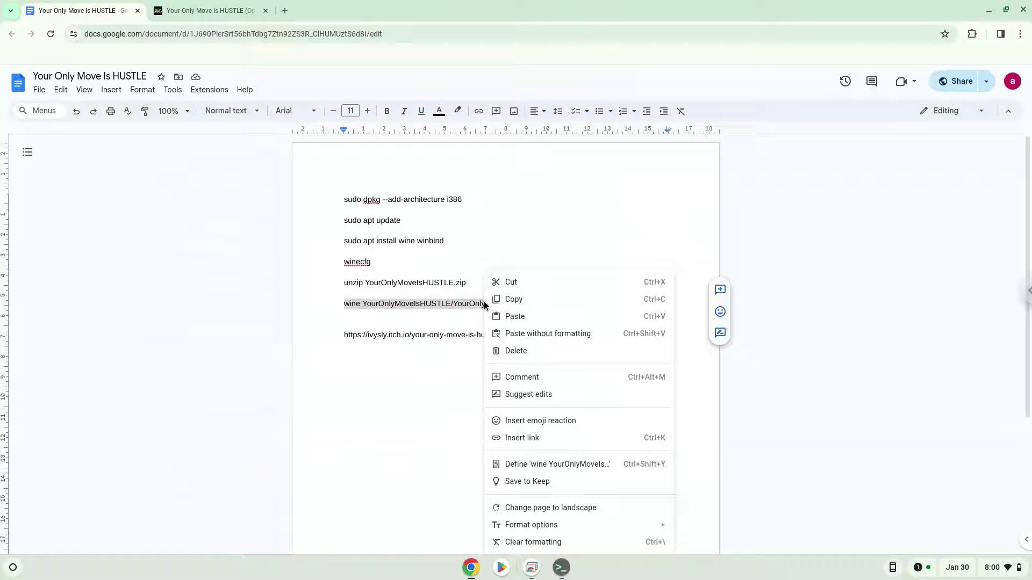
left_click(511, 299)
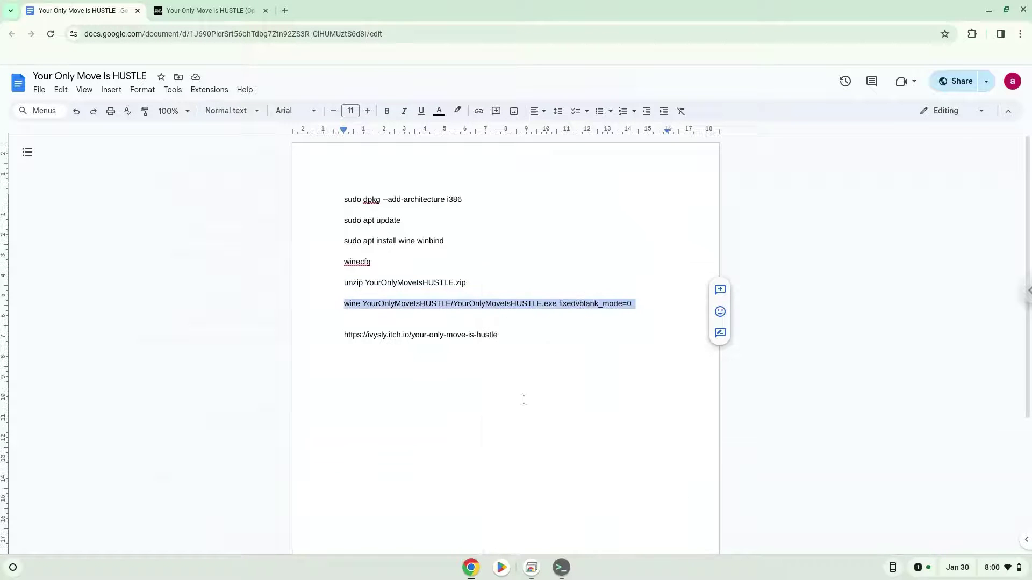
left_click(560, 568)
right_click(544, 485)
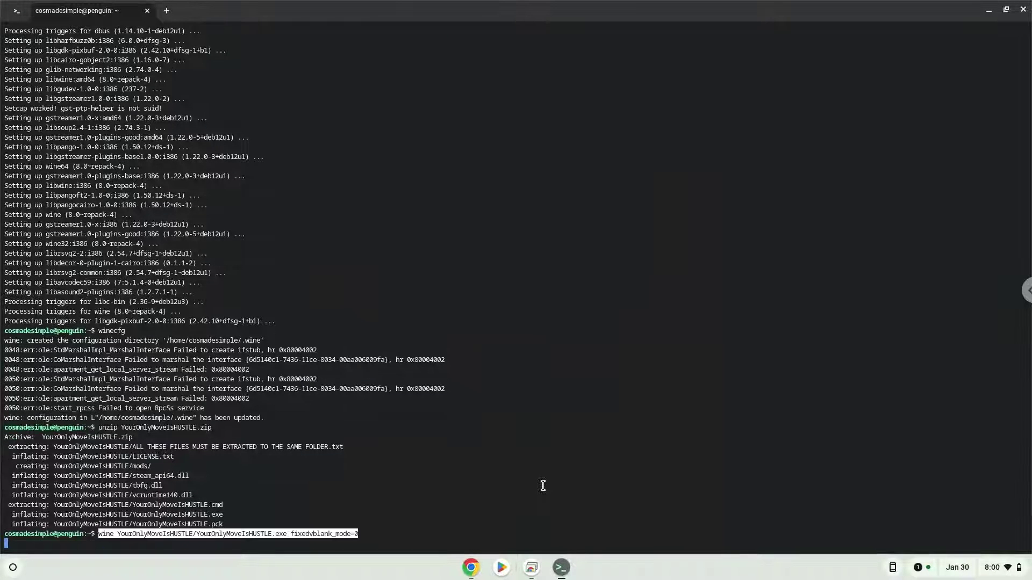
key("Return")
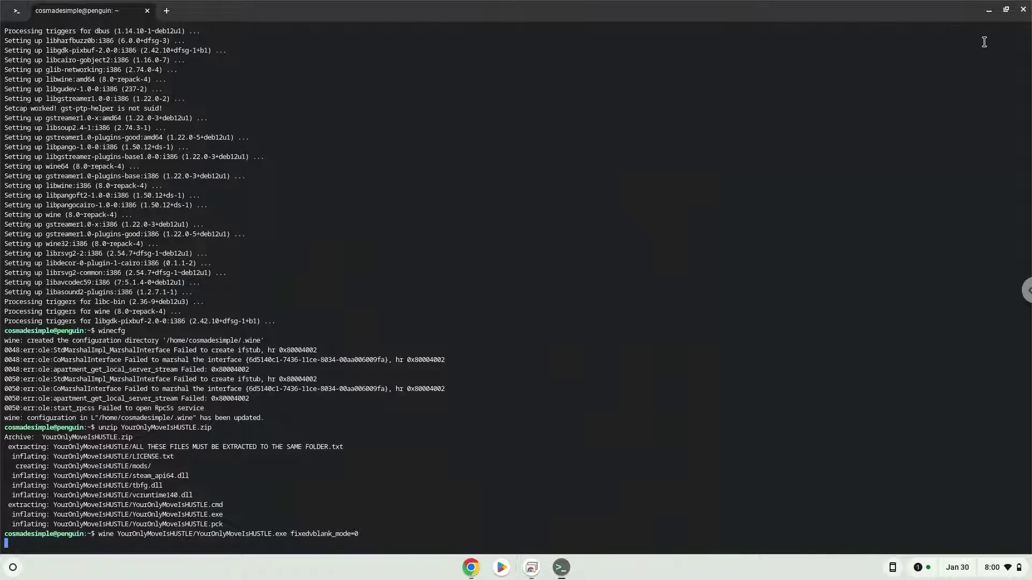
left_click(990, 10)
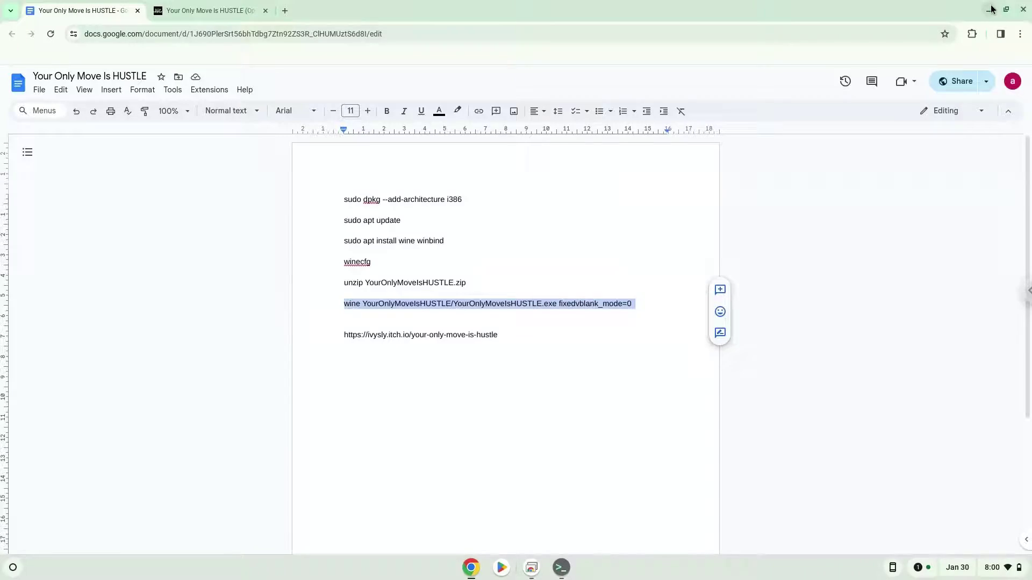
left_click(991, 9)
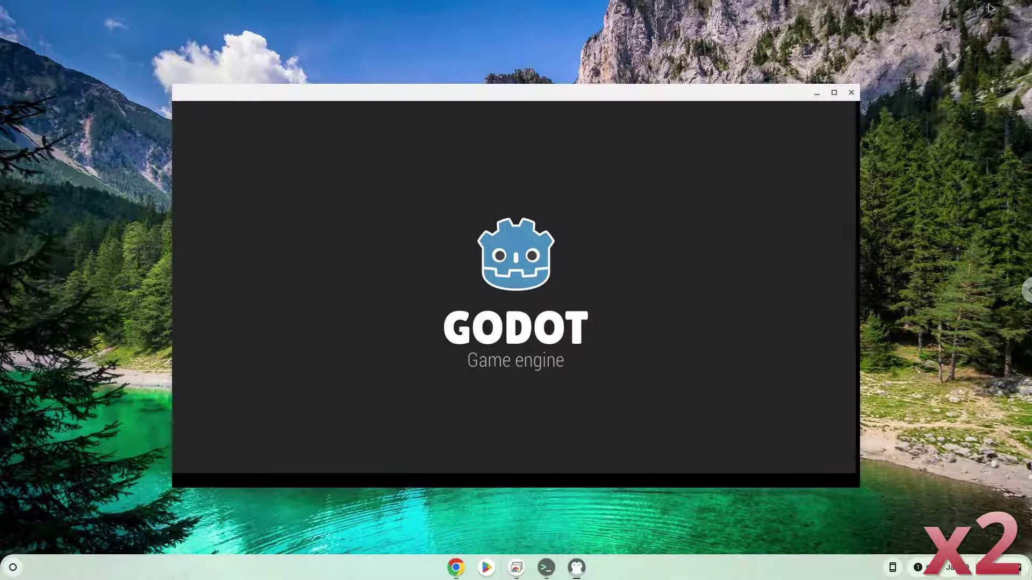
Maximize the game window so the version 0.13.0 main menu fills the screen
left_click(835, 94)
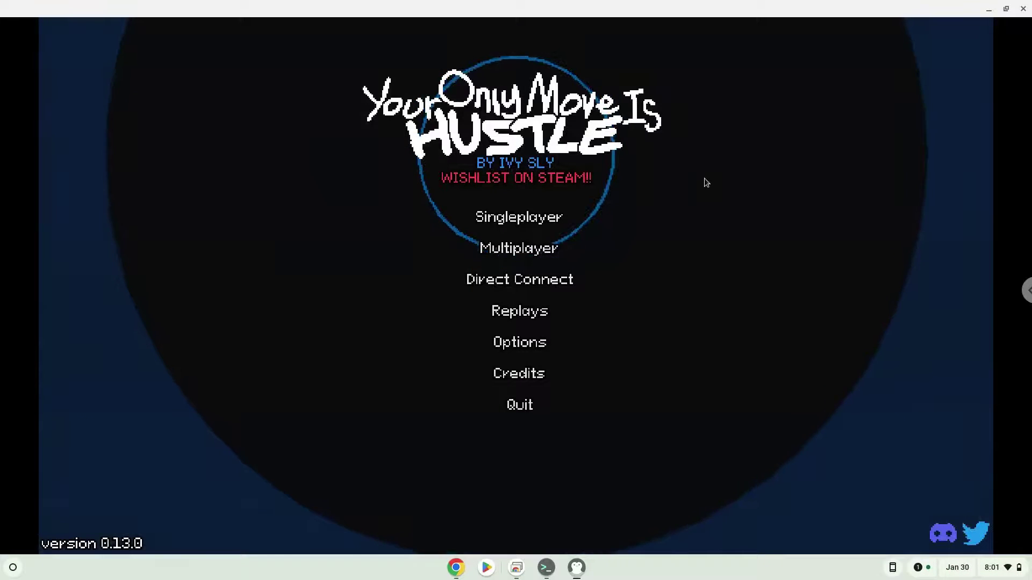
Enter Singleplayer character select, leaving the match format at Null
left_click(529, 217)
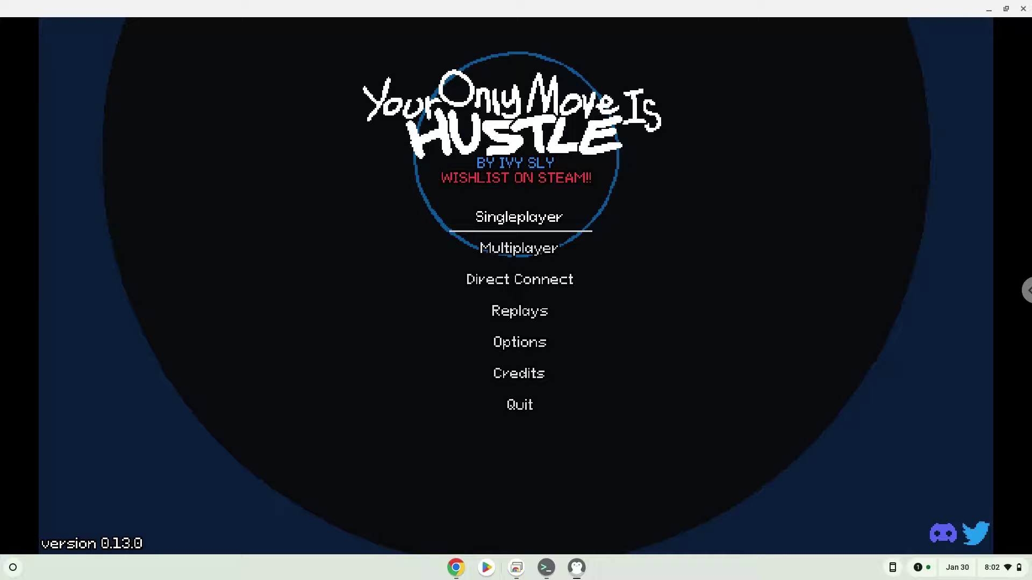
left_click(537, 214)
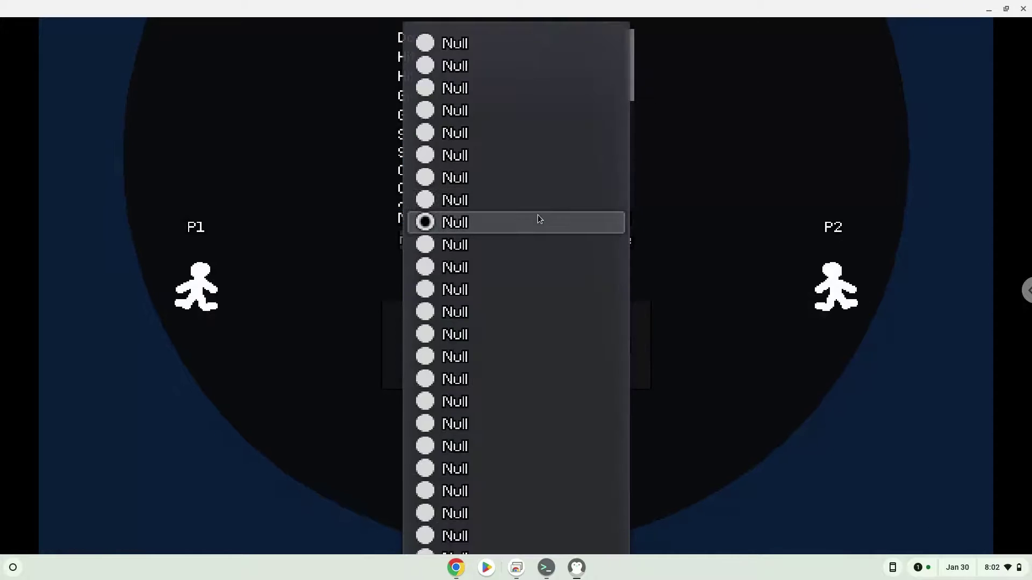
left_click(466, 44)
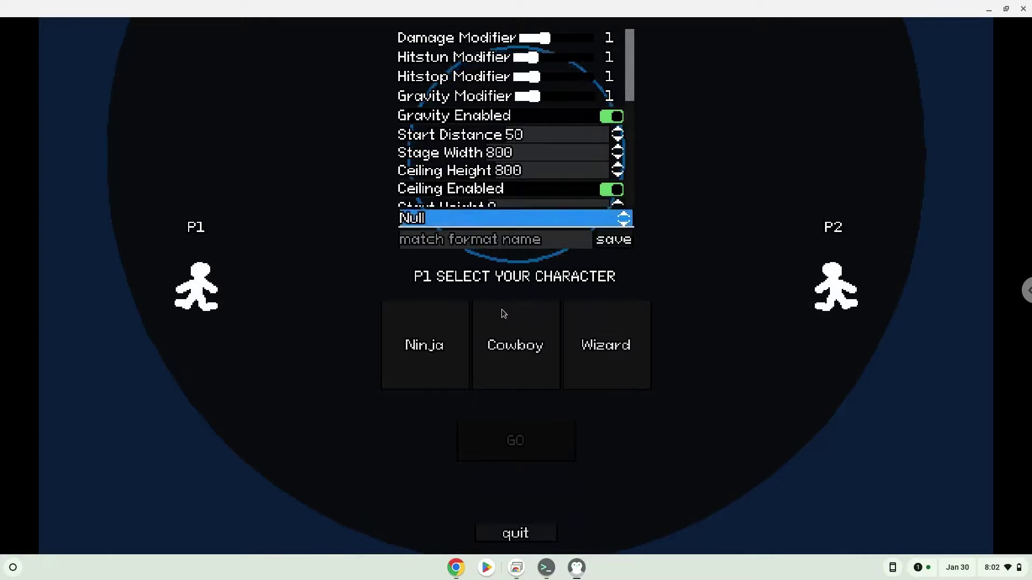
Pick Cowboy for P1 and Ninja for P2, start the match, and lock in
left_click(509, 346)
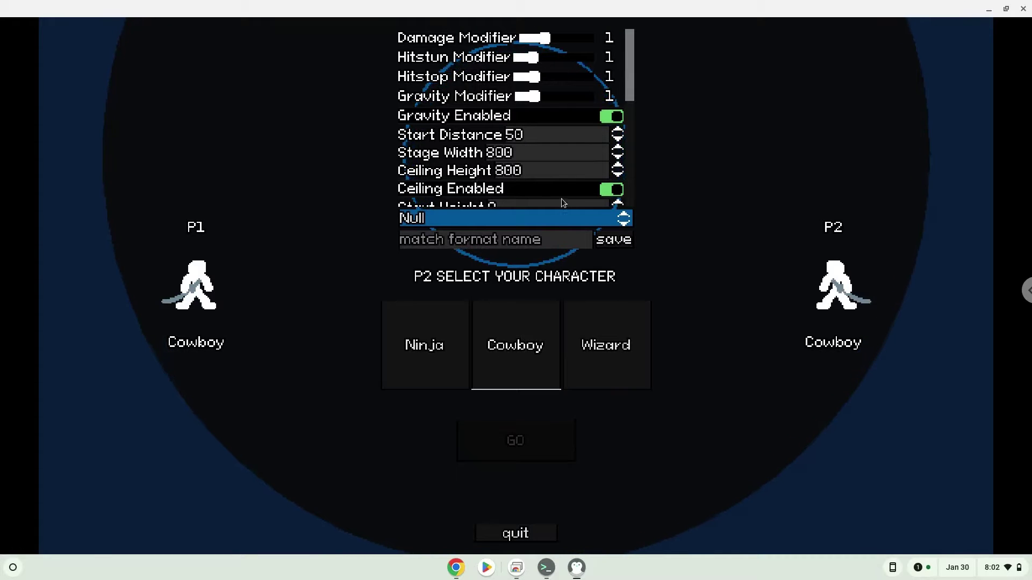
left_click(447, 344)
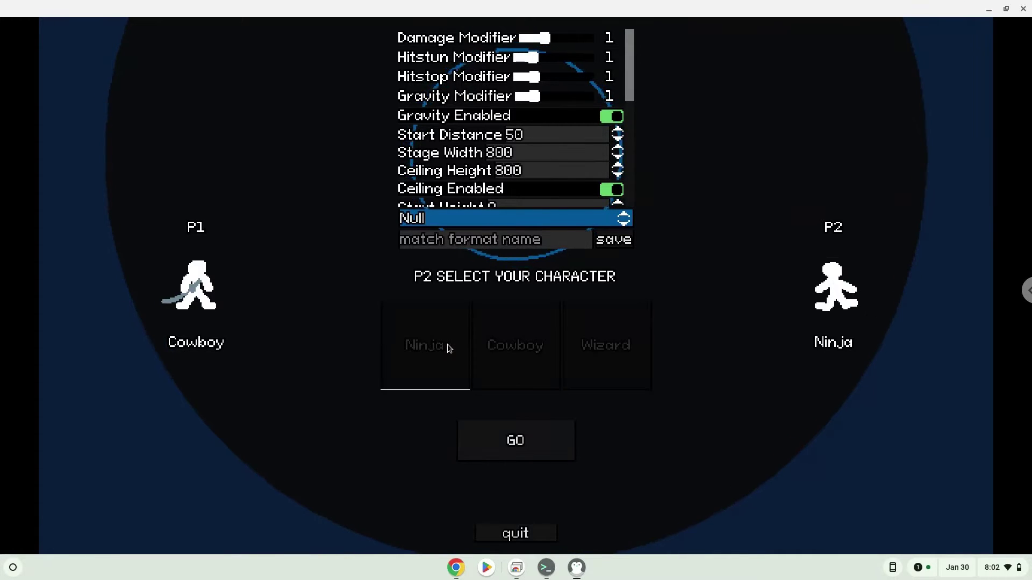
left_click(509, 442)
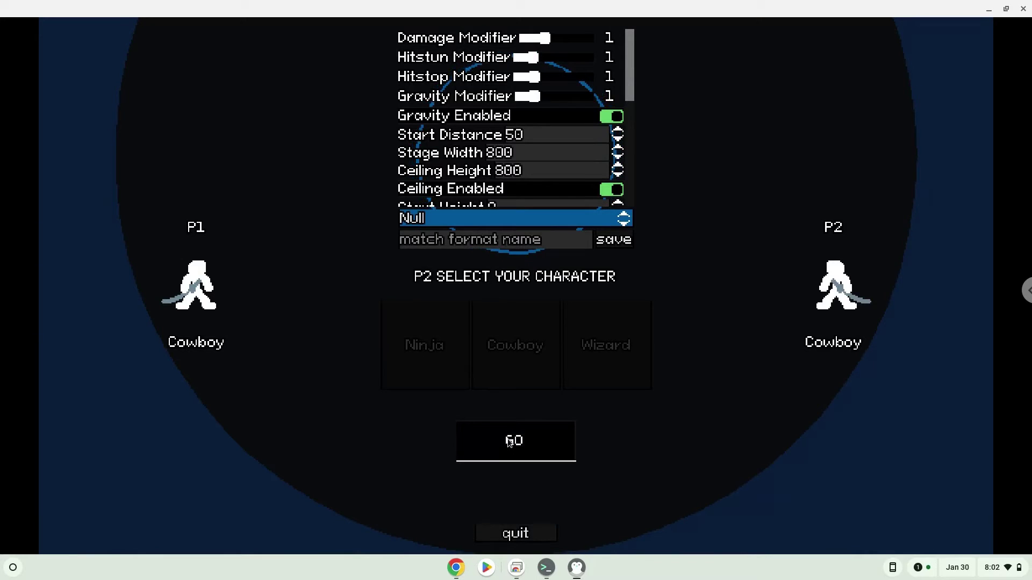
left_click(509, 442)
left_click(509, 442)
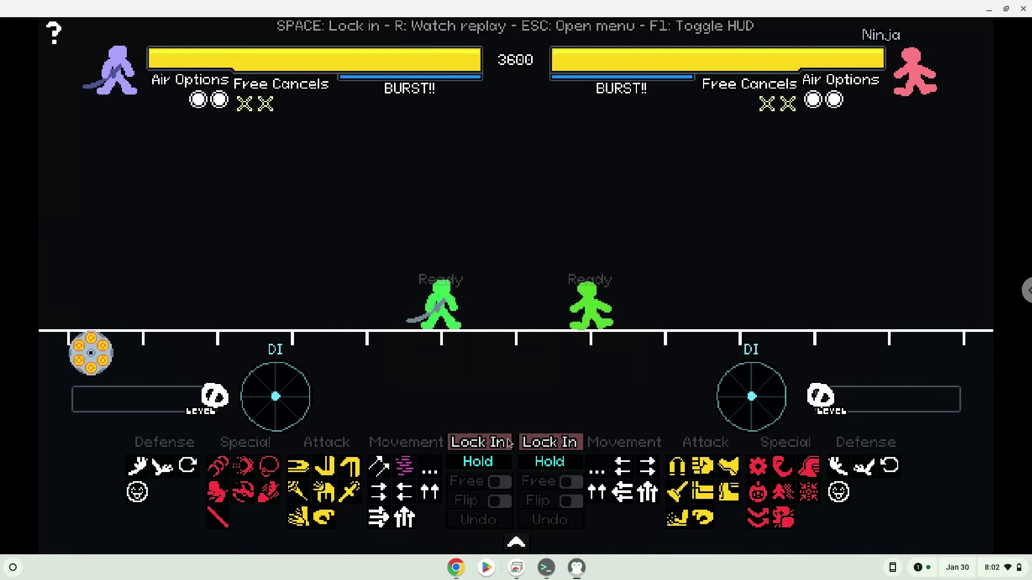